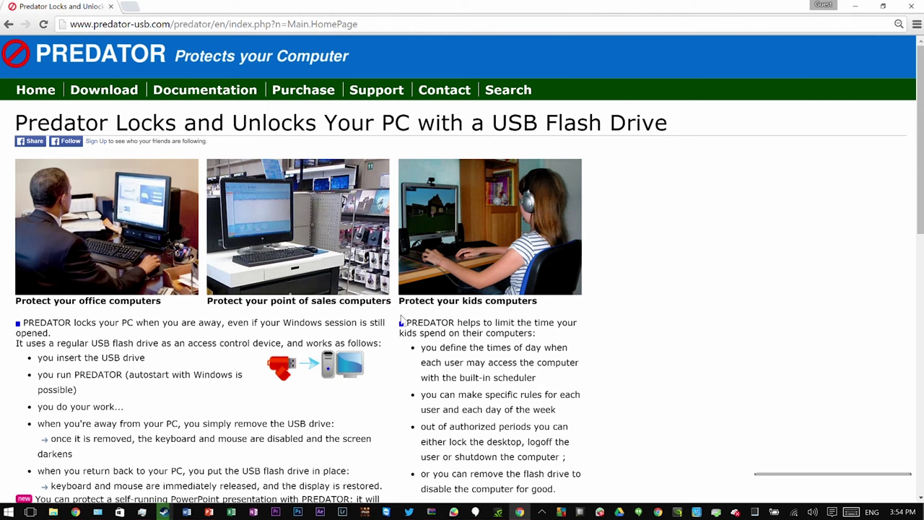
# Step: Read the Predator home page's explanation of USB locking, the download and purchase section, and the Advanced Security Features
pyautogui.scroll(-1, 400, 321)
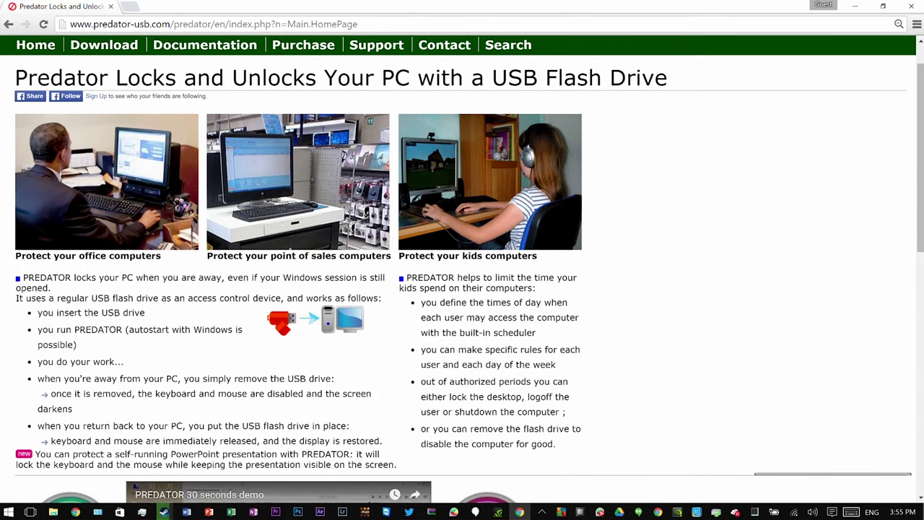
pyautogui.scroll(-1, 462, 270)
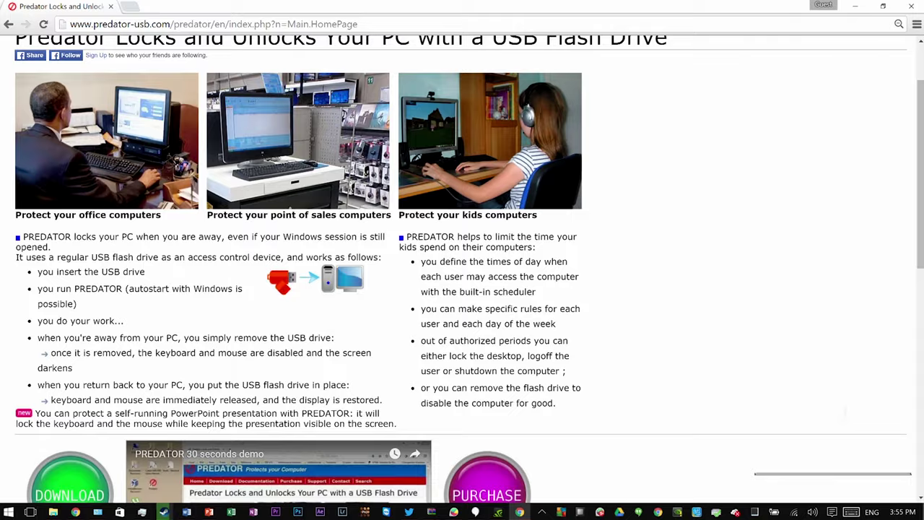
pyautogui.scroll(-2, 462, 269)
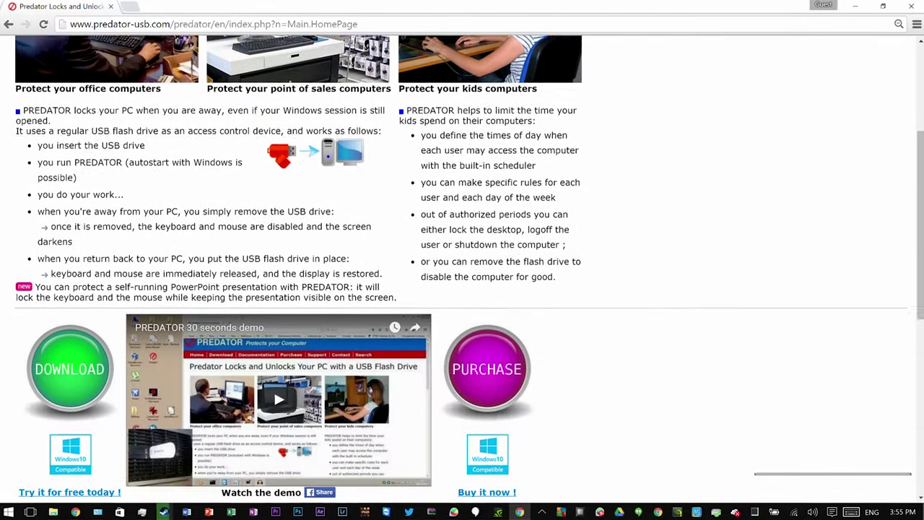
pyautogui.scroll(4, 462, 269)
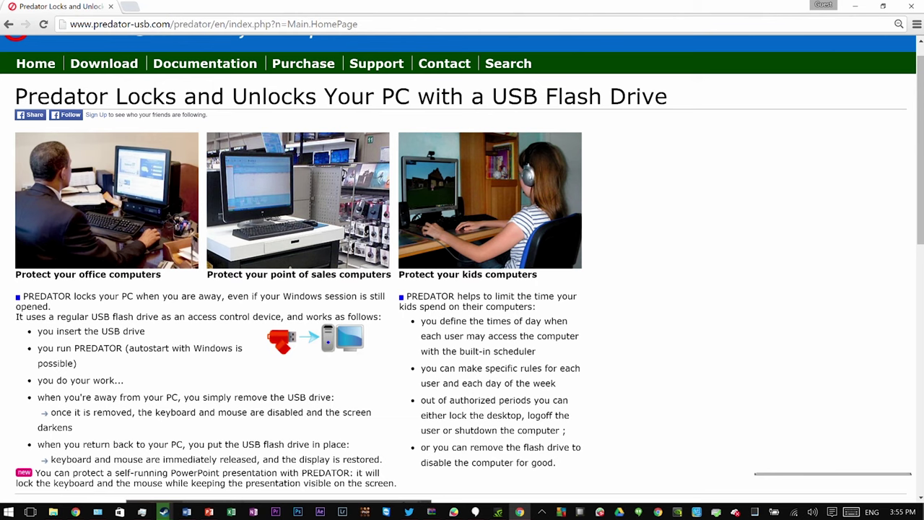
pyautogui.scroll(-1, 461, 270)
pyautogui.scroll(-1, 462, 269)
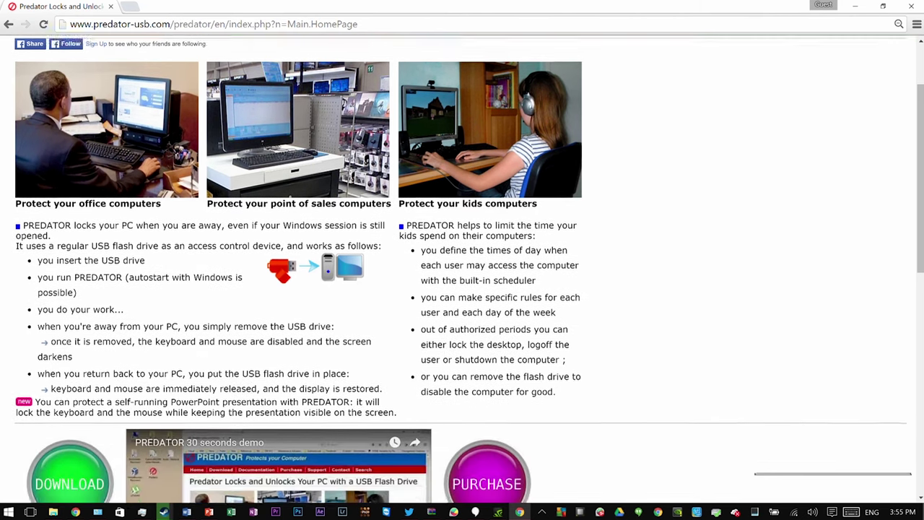
pyautogui.scroll(-3, 462, 269)
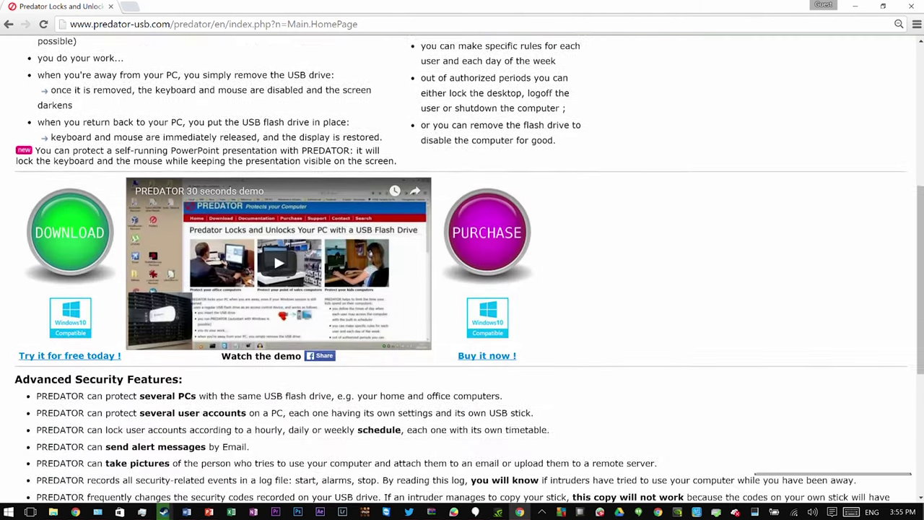
pyautogui.scroll(-1, 462, 270)
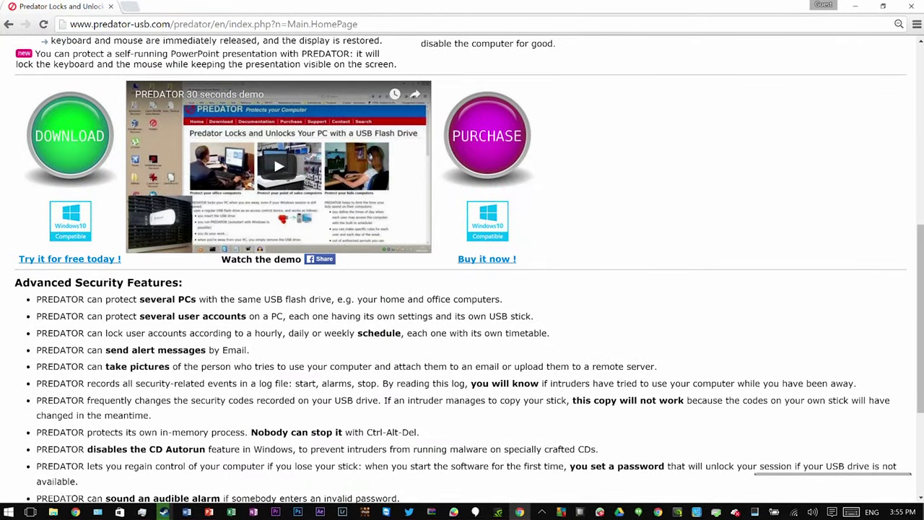
pyautogui.scroll(-2, 462, 269)
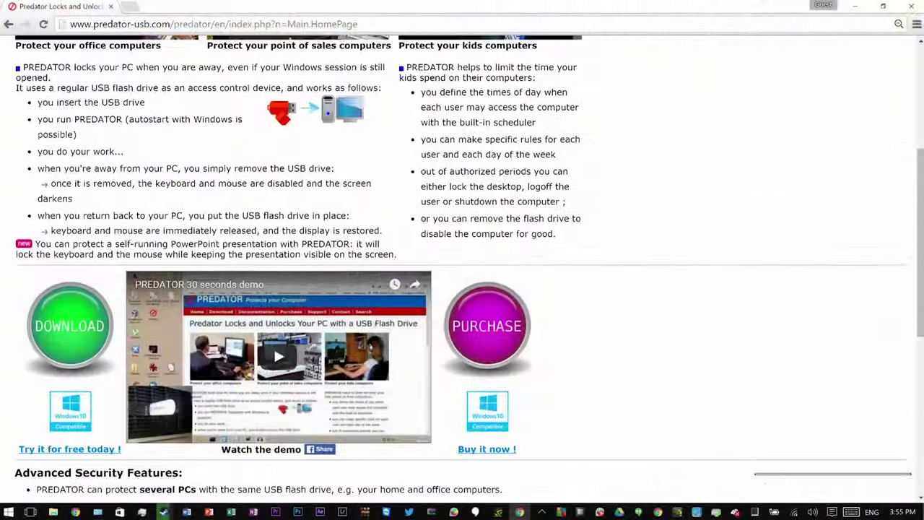
# Step: Open the website's download page and run InstallPredator.exe from the Predator_x64.zip archive
pyautogui.scroll(4, 462, 289)
pyautogui.click(104, 90)
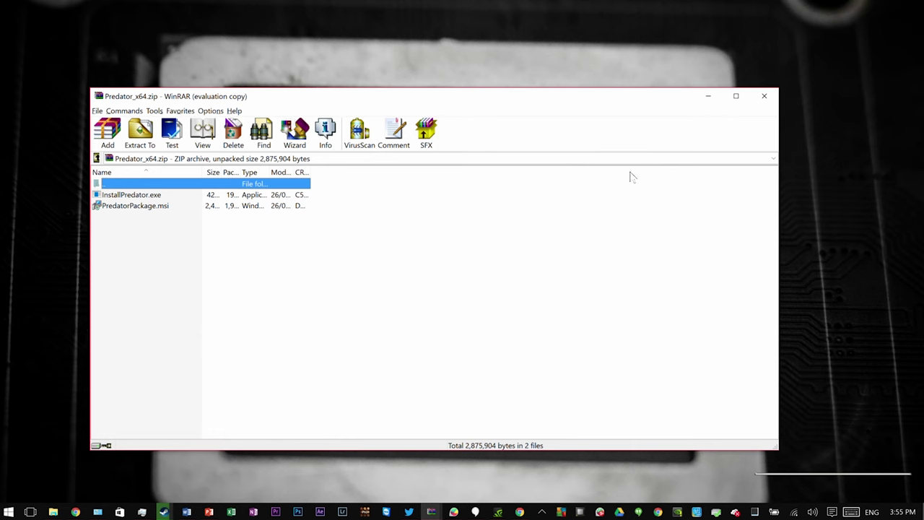
pyautogui.click(632, 178)
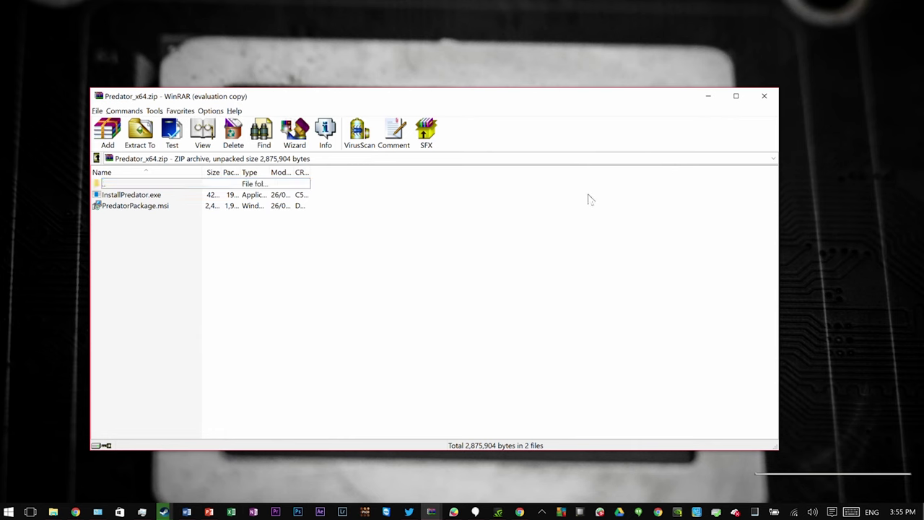
pyautogui.doubleClick(146, 196)
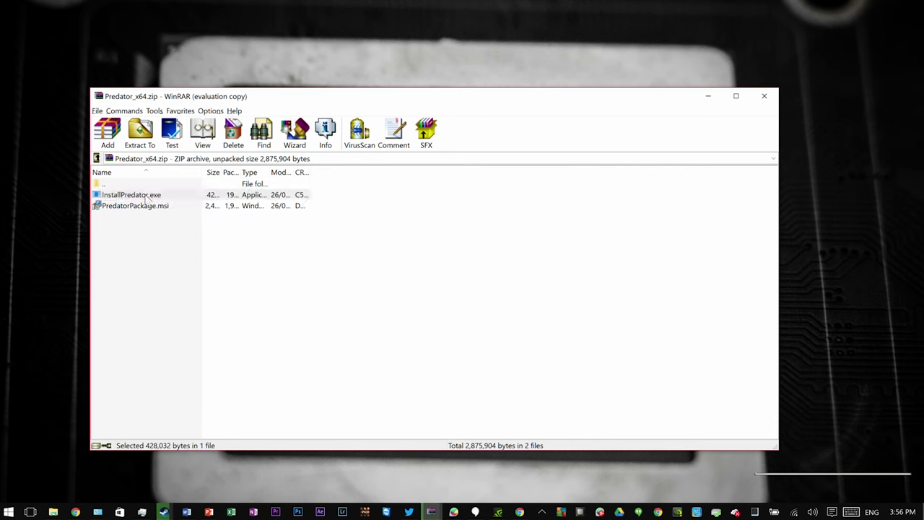
pyautogui.click(498, 285)
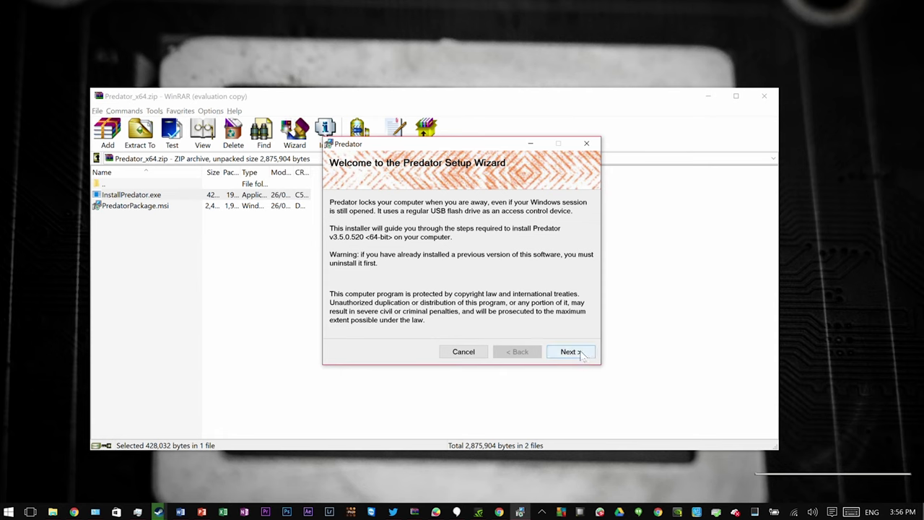
# Step: Accept the license agreement in the Predator setup wizard and continue without resetting old settings or revoking keys
pyautogui.click(578, 350)
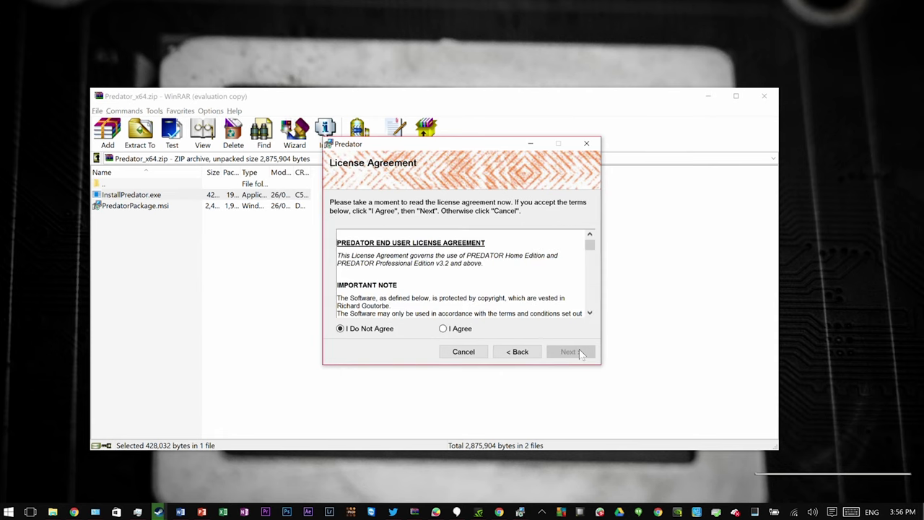
pyautogui.click(459, 331)
pyautogui.click(580, 353)
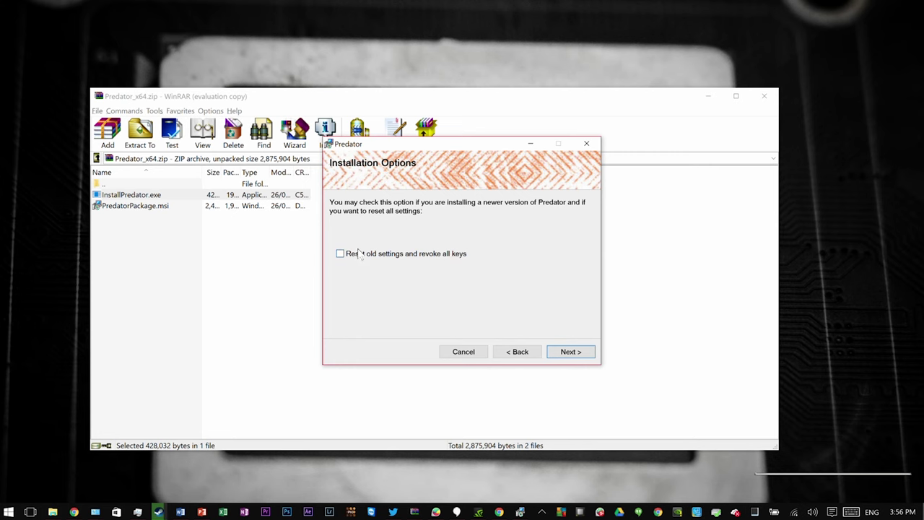
pyautogui.click(571, 353)
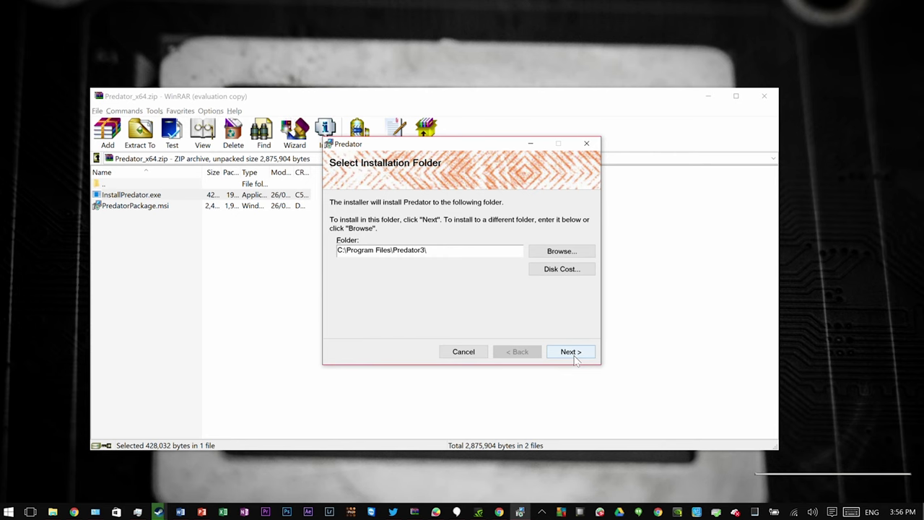
# Step: Install Predator to C:\Program Files\Predator3\, allowing the installer to make changes, and close the finished wizard
pyautogui.click(571, 352)
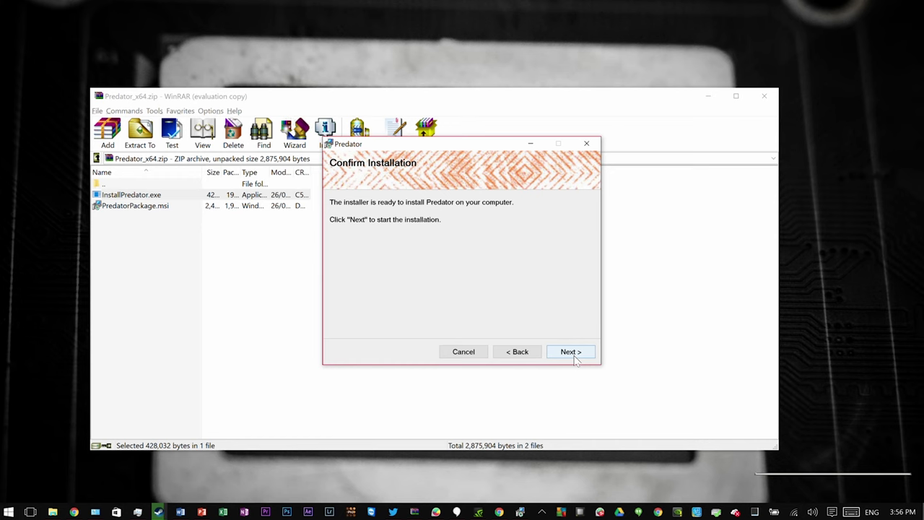
pyautogui.click(571, 352)
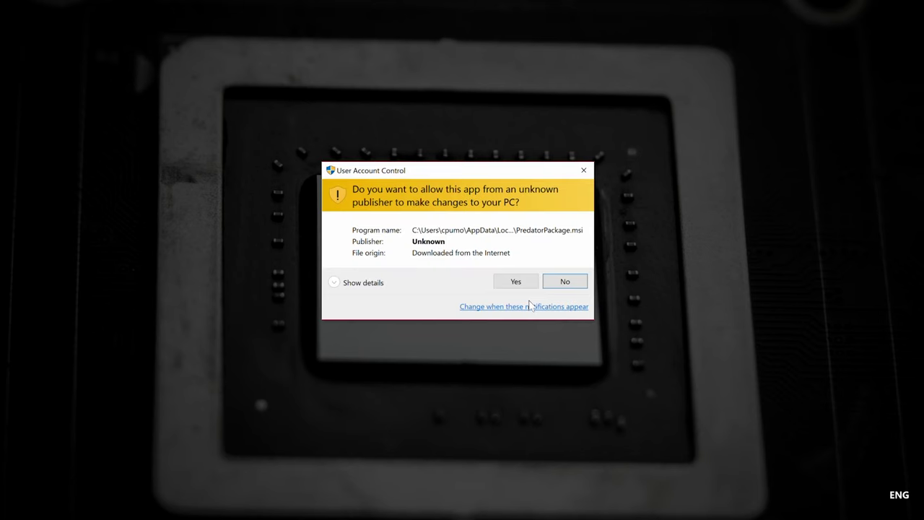
pyautogui.click(516, 282)
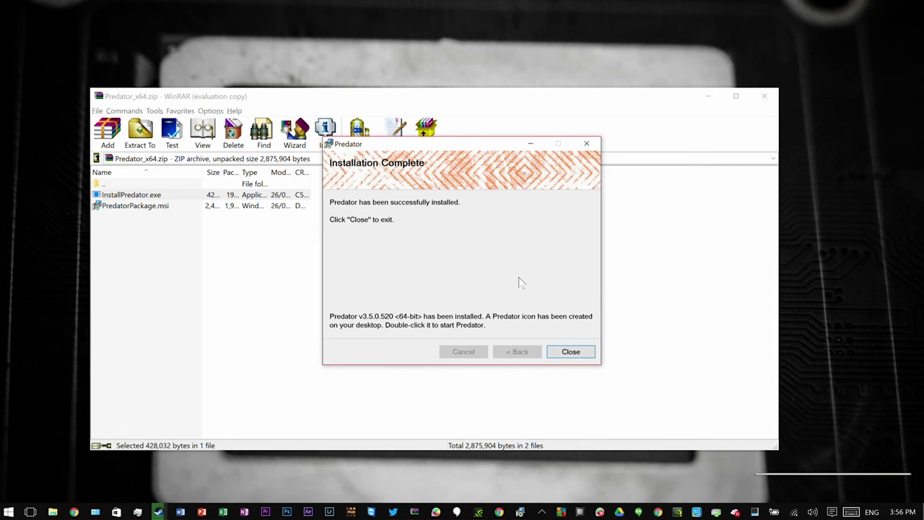
pyautogui.click(582, 344)
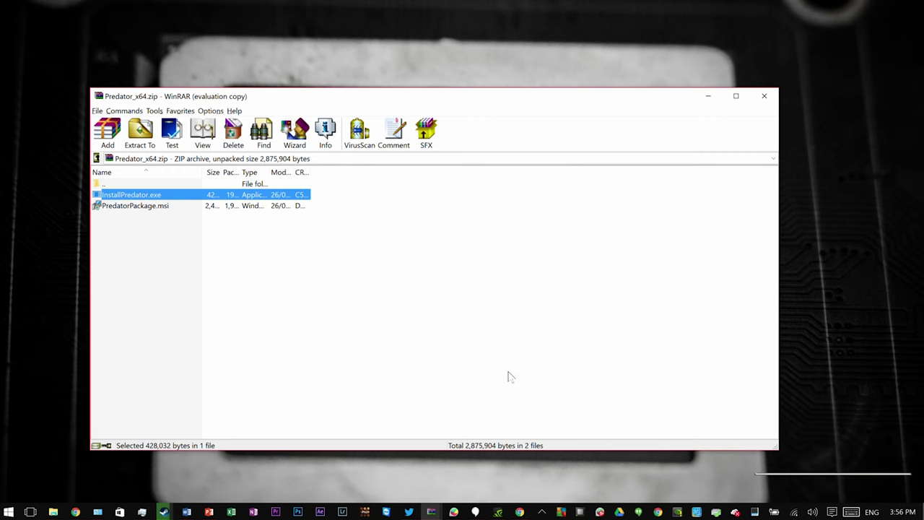
# Step: Search Windows for "pred" and launch the Predator desktop app
pyautogui.press('super+d')
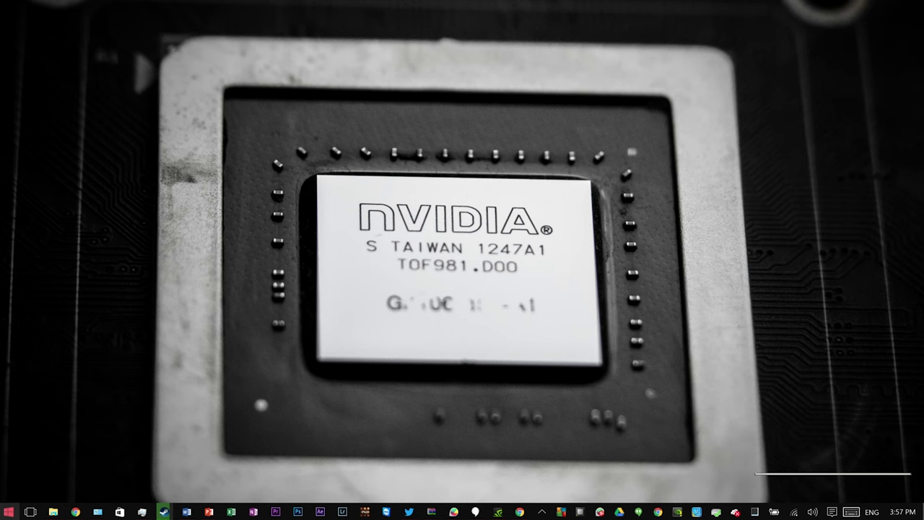
pyautogui.click(9, 512)
pyautogui.write('pred')
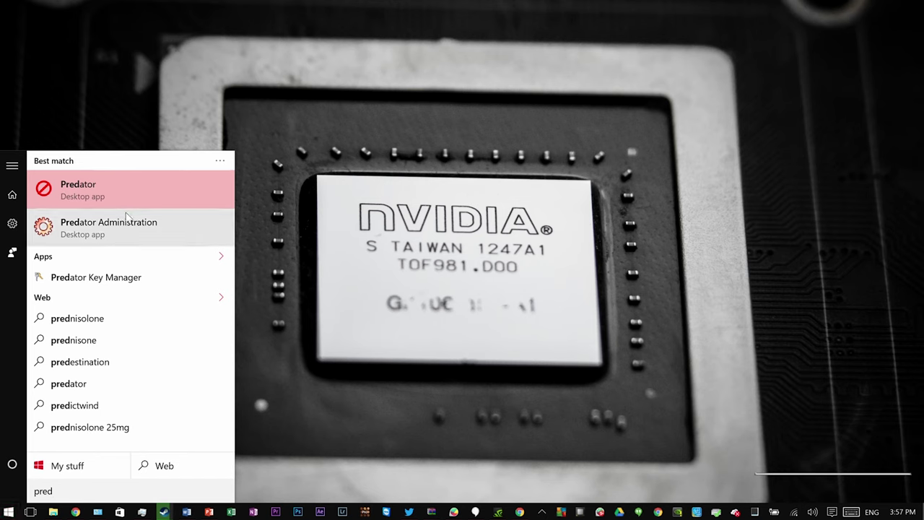
pyautogui.click(62, 196)
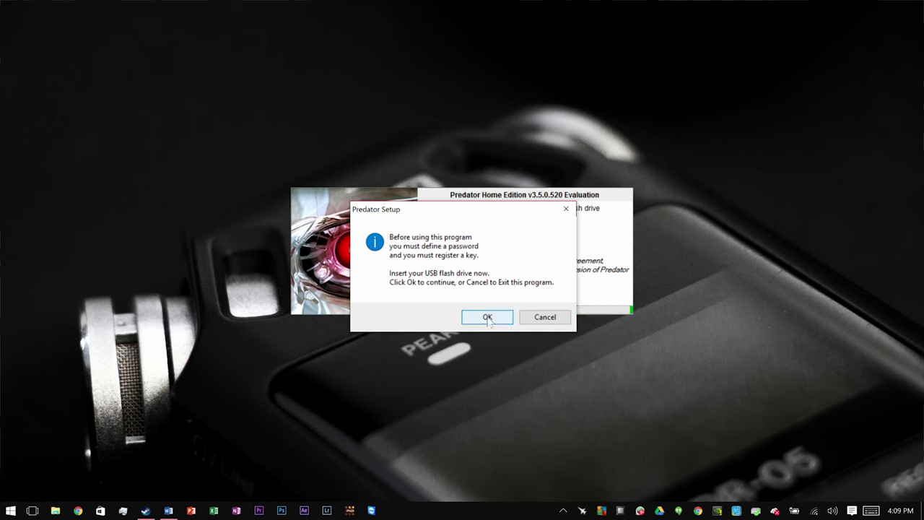
# Step: Initialize Predator with a new password, showing its characters, and register D: Removable 8G as the flash drive key
pyautogui.click(487, 318)
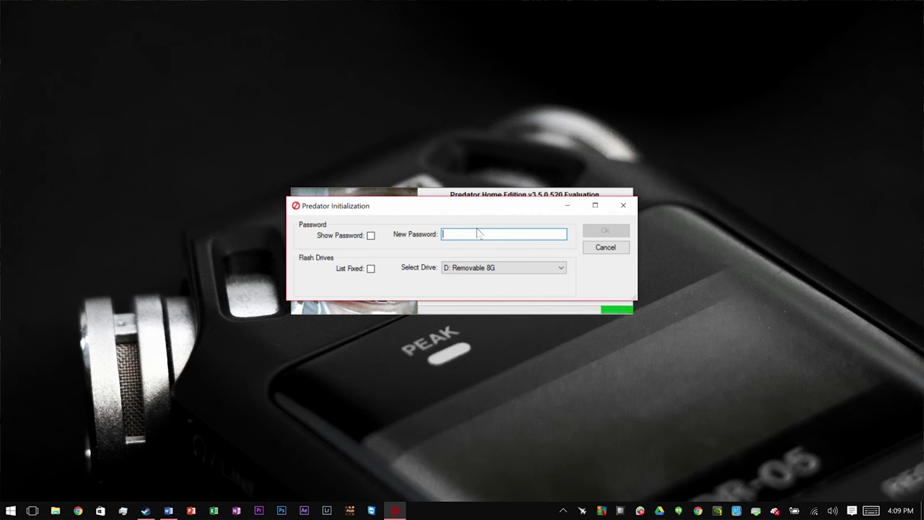
pyautogui.write('***')
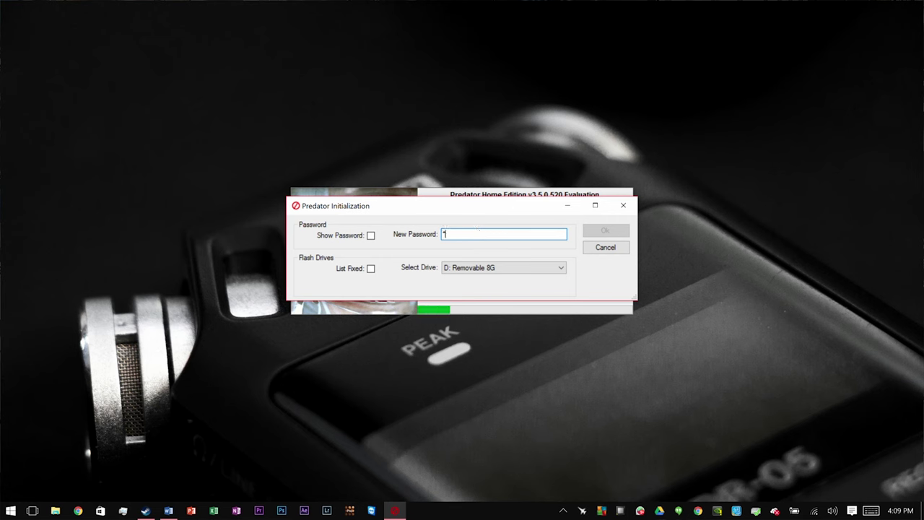
pyautogui.write('*******')
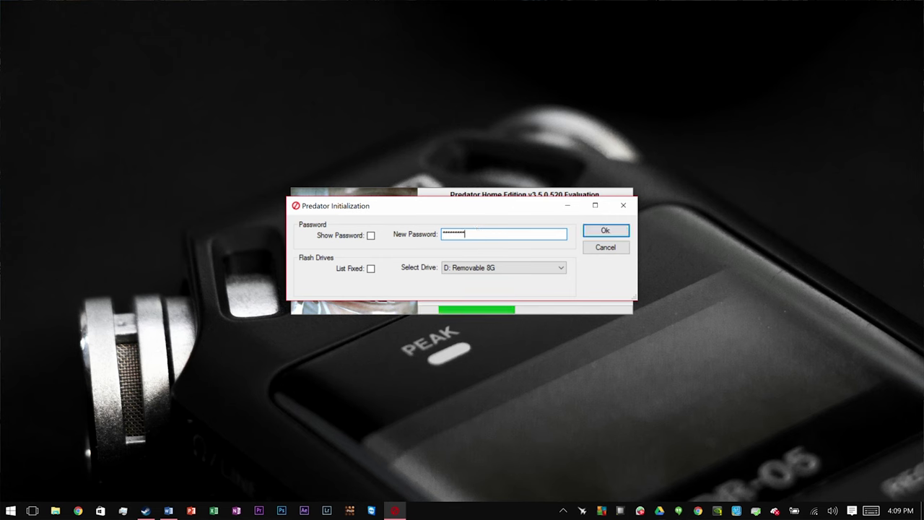
pyautogui.click(370, 235)
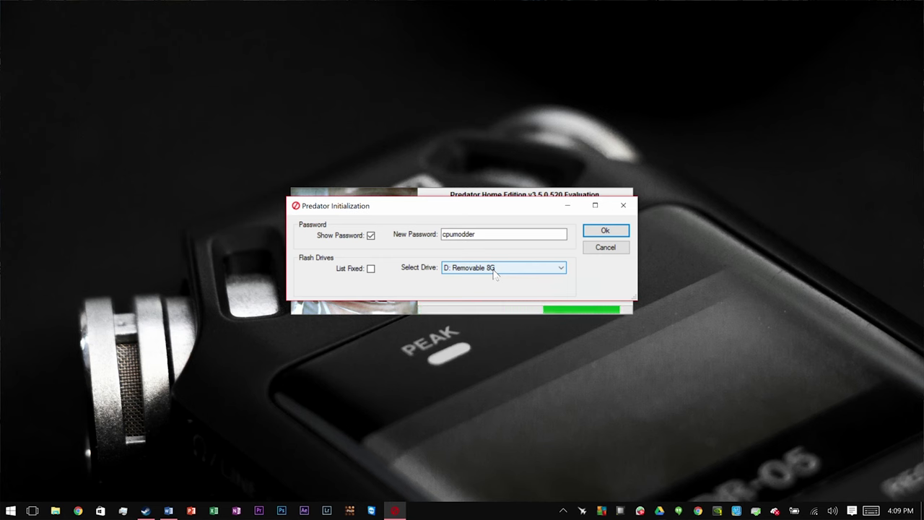
pyautogui.click(495, 273)
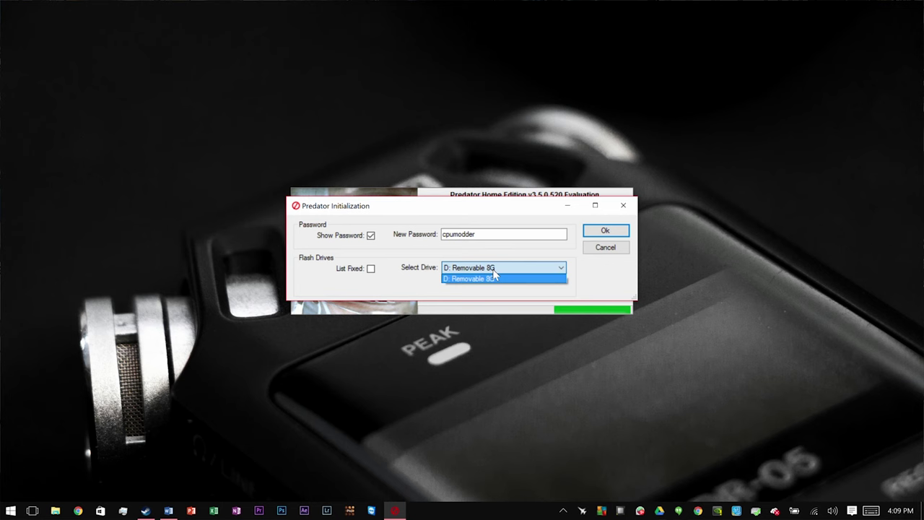
pyautogui.click(606, 231)
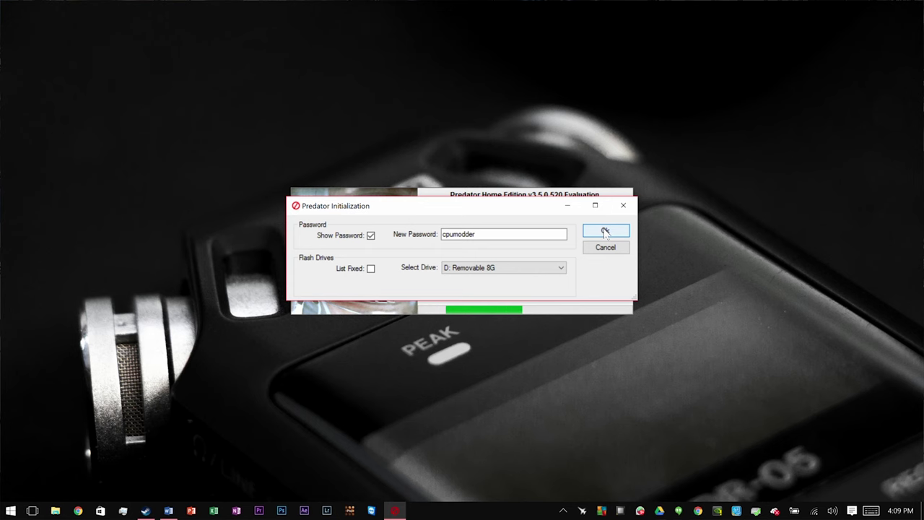
pyautogui.click(606, 231)
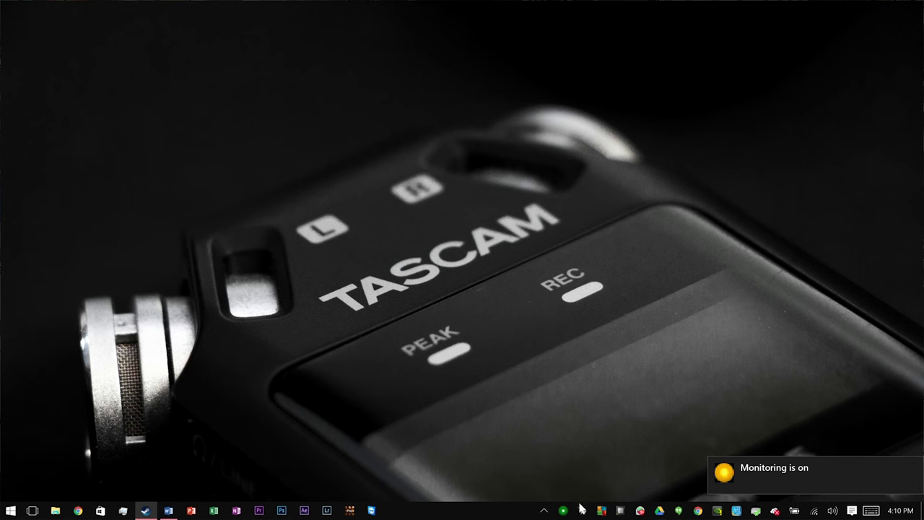
# Step: Set Predator's monitoring read interval to 5 and write interval to 10 in its preferences
pyautogui.moveTo(567, 515)
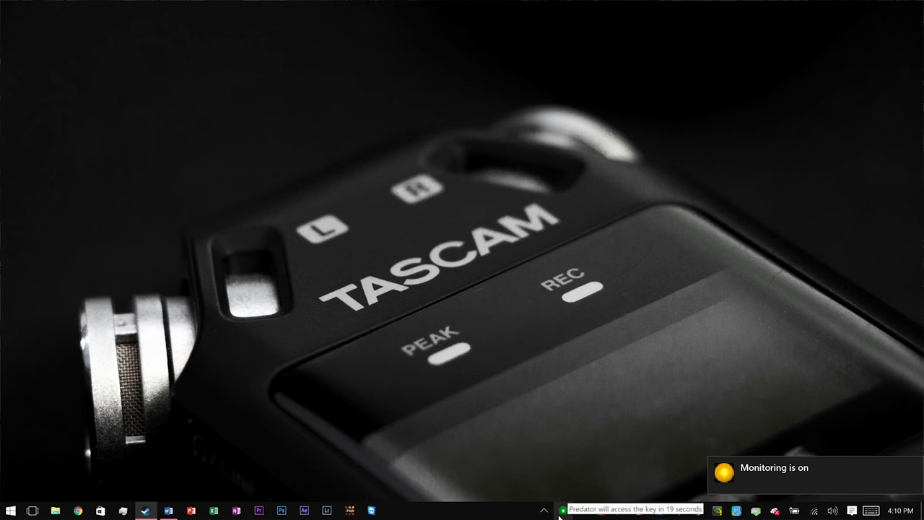
pyautogui.rightClick(564, 512)
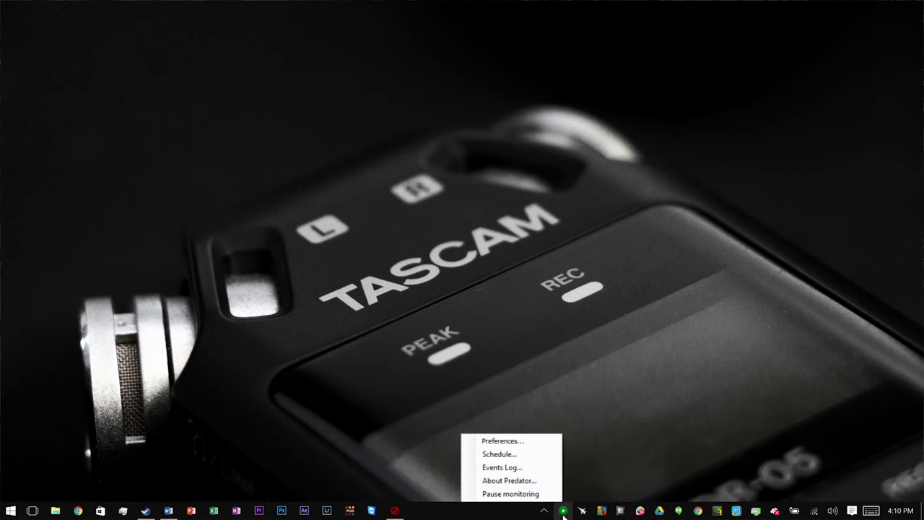
pyautogui.click(485, 441)
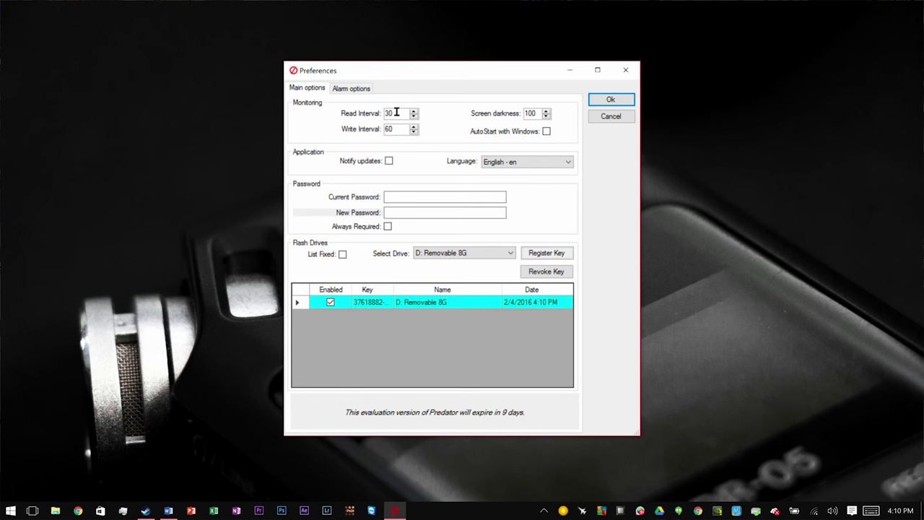
pyautogui.moveTo(399, 114); pyautogui.dragTo(369, 119)
pyautogui.write('5')
pyautogui.moveTo(399, 128); pyautogui.dragTo(368, 133)
pyautogui.write('10')
pyautogui.click(611, 101)
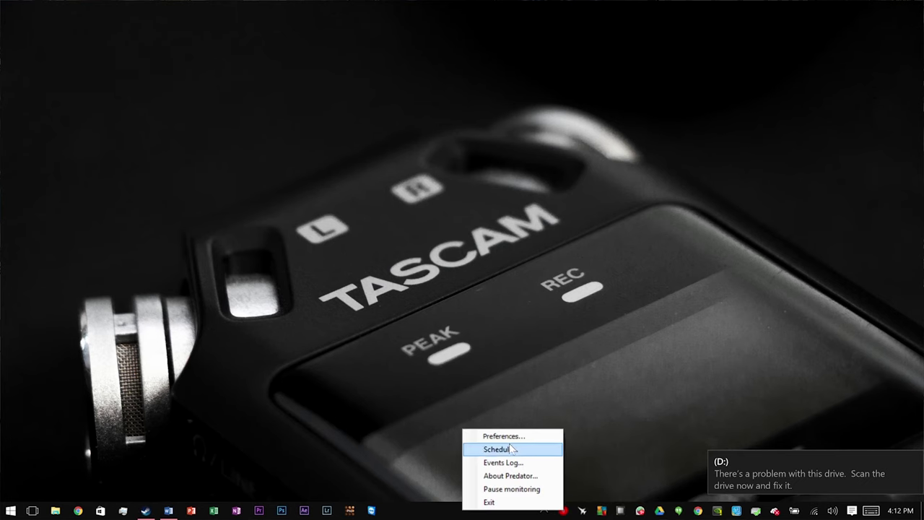
# Step: Reopen Predator's preferences
pyautogui.click(505, 438)
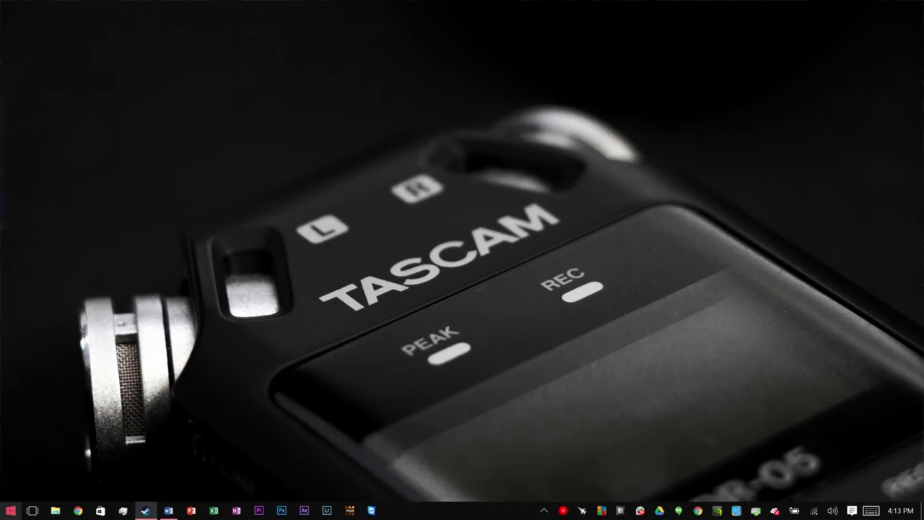
# Step: Restart the PC
pyautogui.click(11, 510)
pyautogui.click(62, 466)
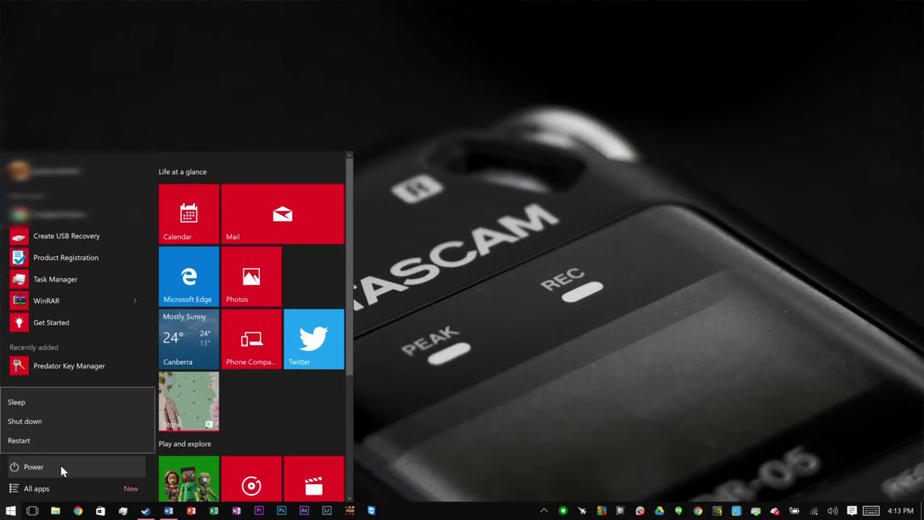
pyautogui.click(65, 439)
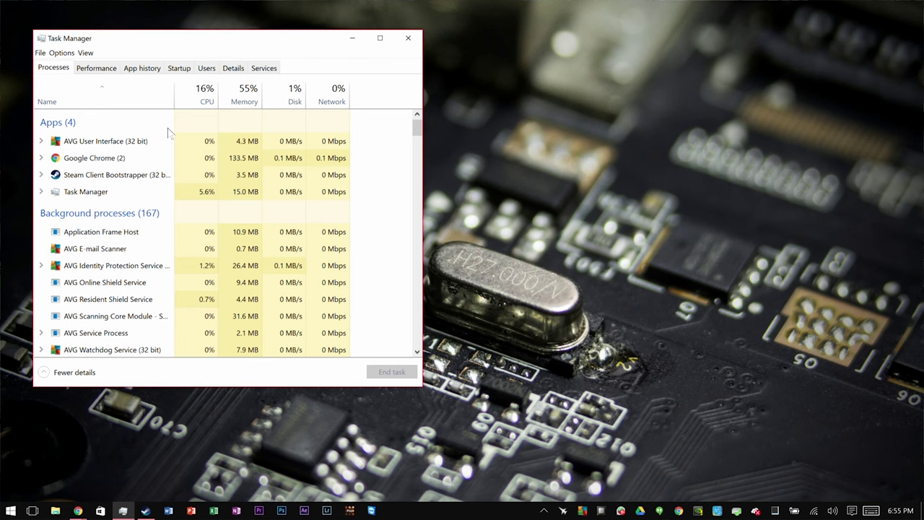
# Step: End the Predator Access Control task in Task Manager
pyautogui.click(174, 129)
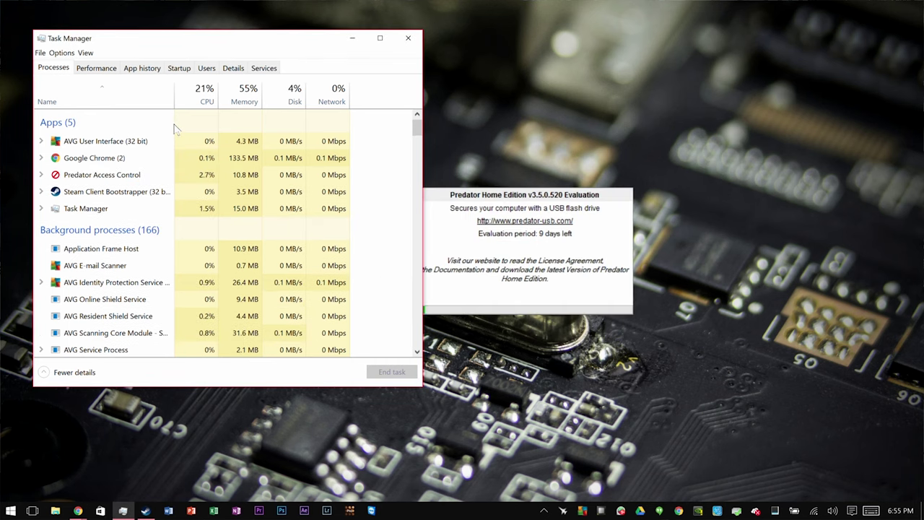
pyautogui.click(188, 175)
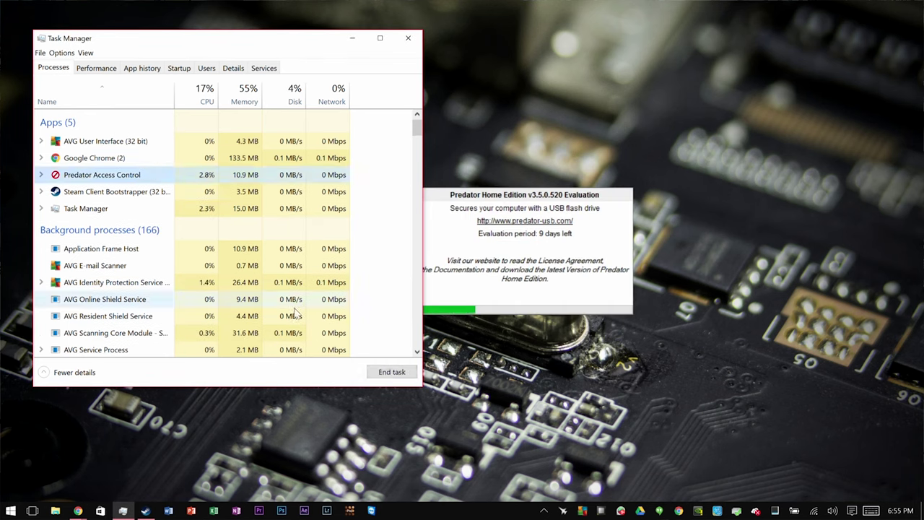
pyautogui.click(392, 372)
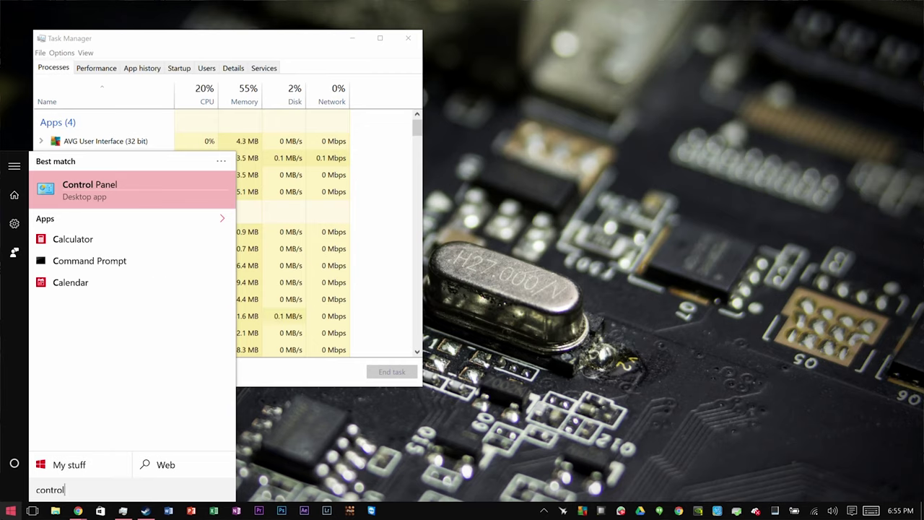
# Step: Open the Control Panel's list of installed programs and uninstall Predator, confirming the removal
pyautogui.press('Return')
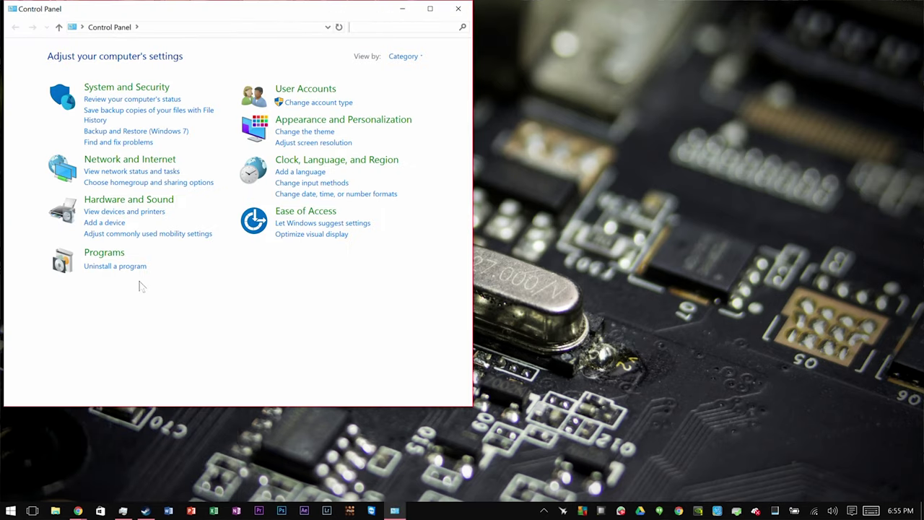
pyautogui.click(96, 266)
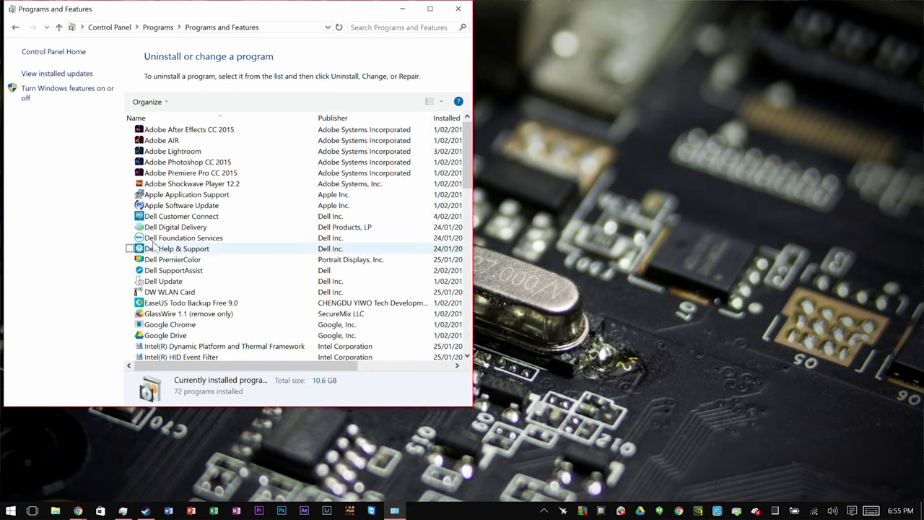
pyautogui.click(248, 118)
pyautogui.click(249, 118)
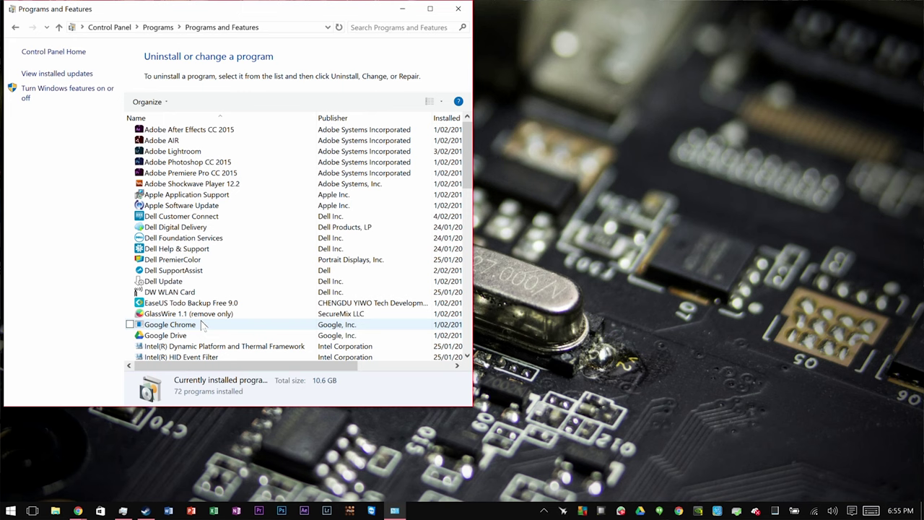
pyautogui.scroll(-3, 202, 325)
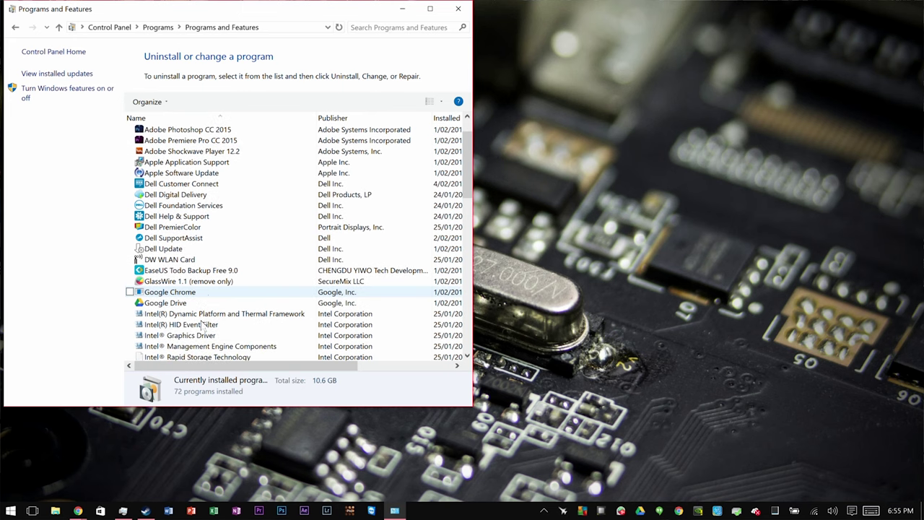
pyautogui.scroll(-4, 203, 326)
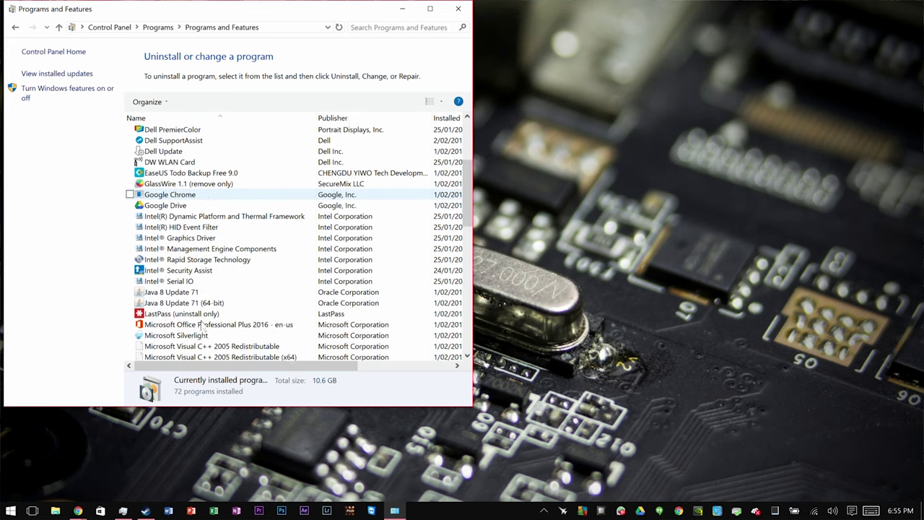
pyautogui.scroll(-4, 203, 326)
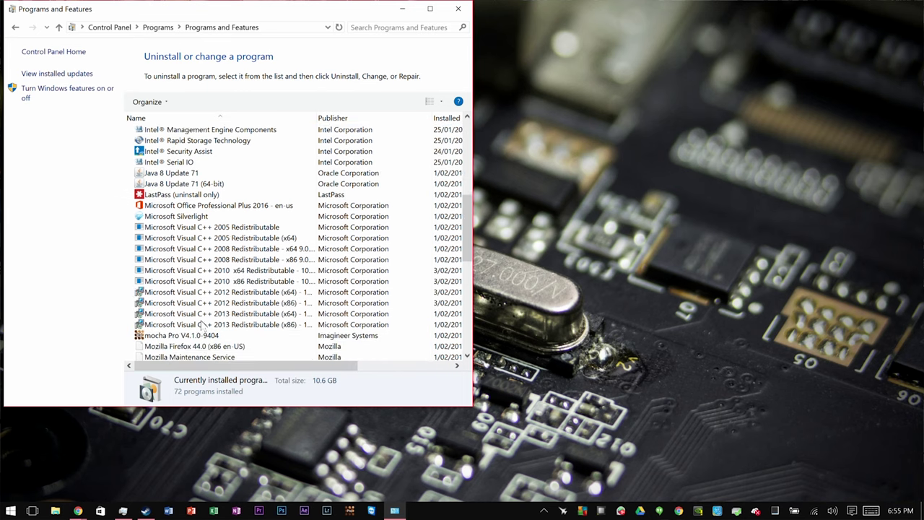
pyautogui.click(158, 354)
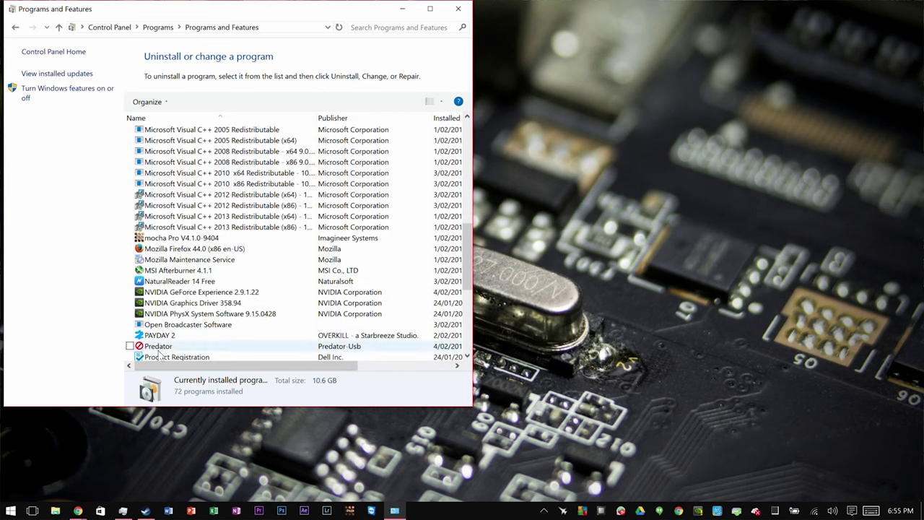
pyautogui.click(192, 101)
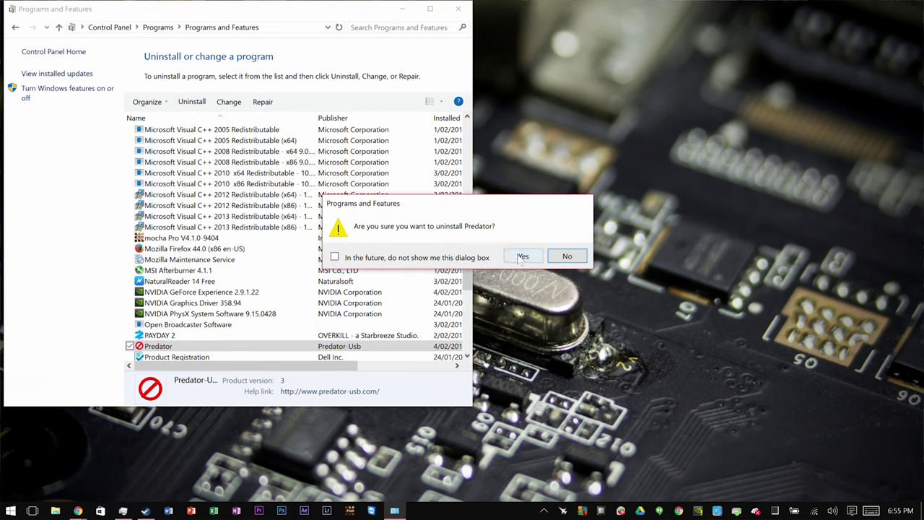
pyautogui.click(523, 256)
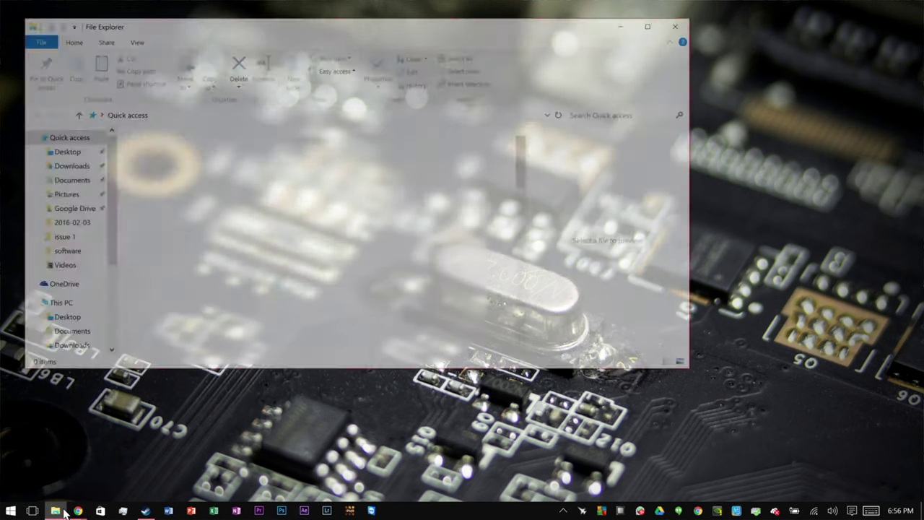
# Step: Open the D: flash drive from This PC in File Explorer
pyautogui.click(63, 304)
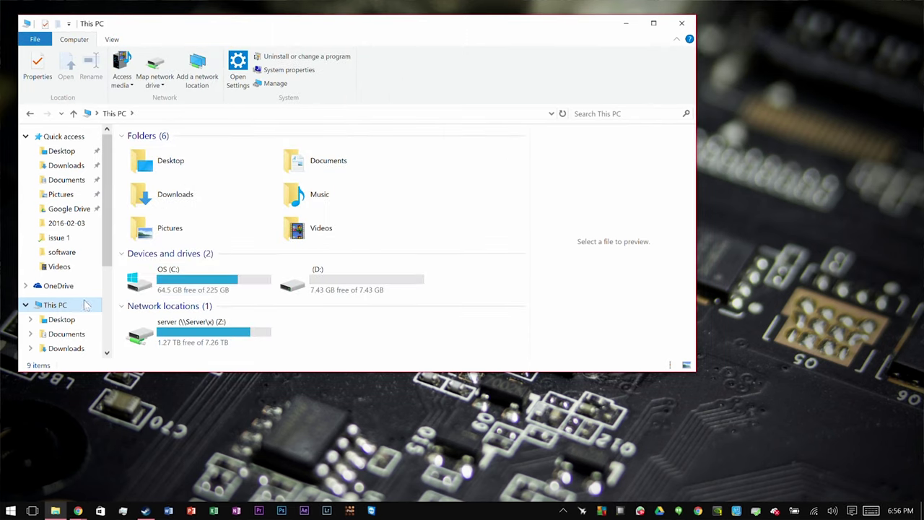
pyautogui.click(323, 289)
pyautogui.doubleClick(323, 289)
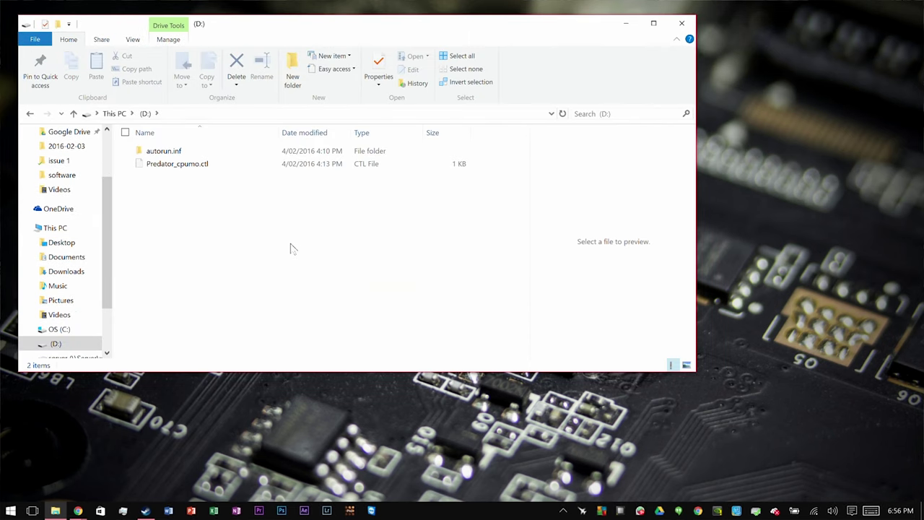
# Step: Examine the autorun.inf folder and the Predator_cpumo.ctl file on the D: drive
pyautogui.moveTo(223, 189)
pyautogui.mouseDown()
pyautogui.moveTo(231, 129)
pyautogui.moveTo(217, 200)
pyautogui.mouseUp()
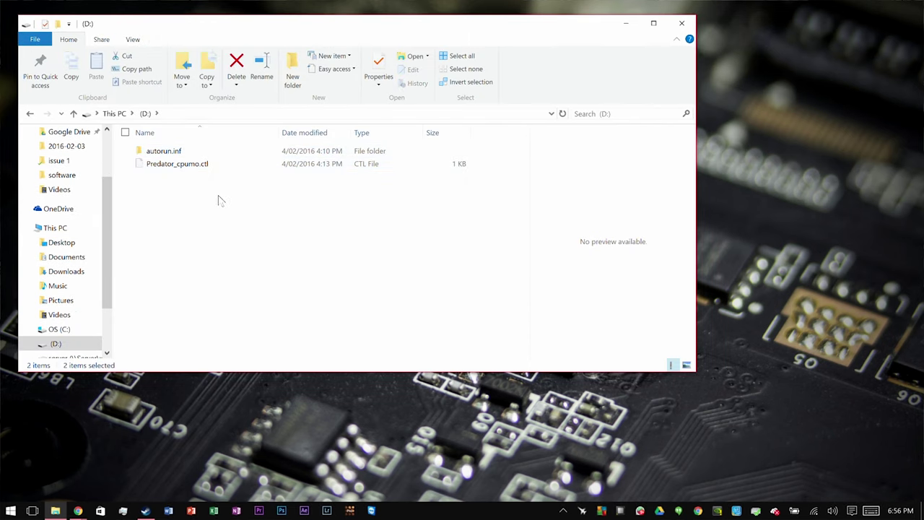
pyautogui.click(169, 165)
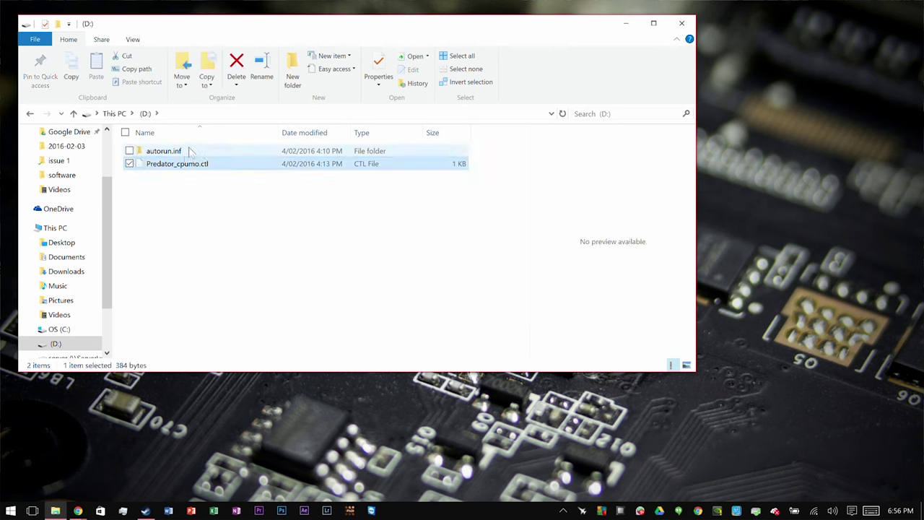
pyautogui.doubleClick(189, 152)
pyautogui.click(145, 114)
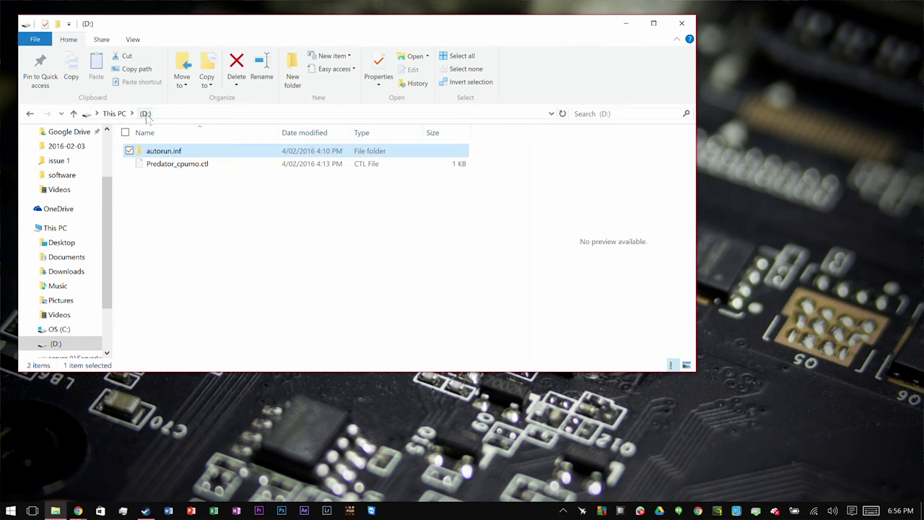
pyautogui.click(180, 202)
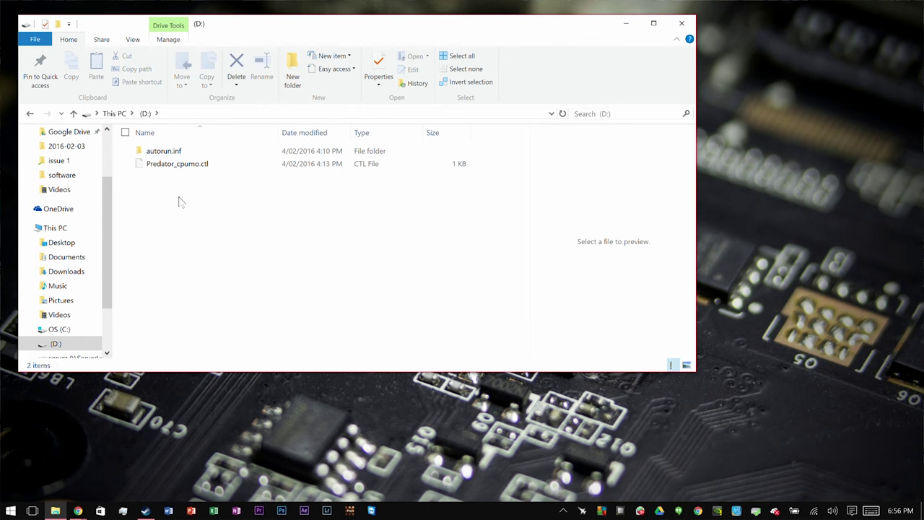